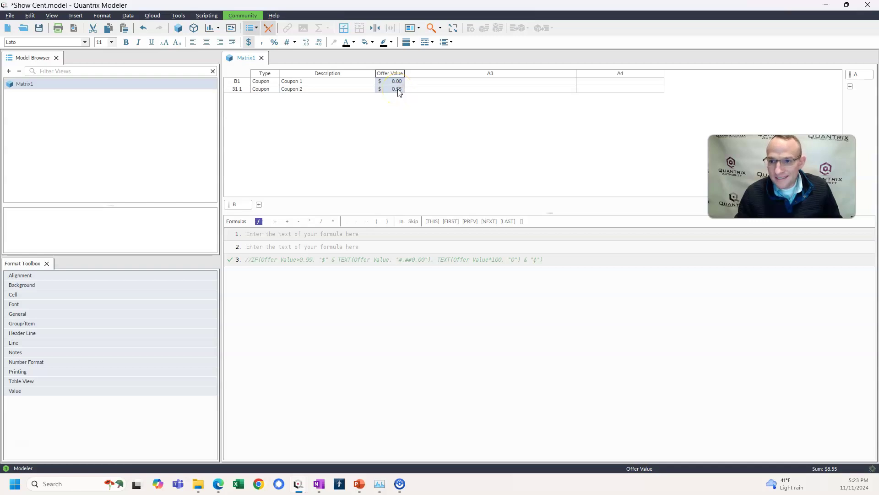
# Step: Create a formula for A3: join(list(Type, Description, Offer Value),"|")
pyautogui.click(429, 74)
pyautogui.write('= join(')
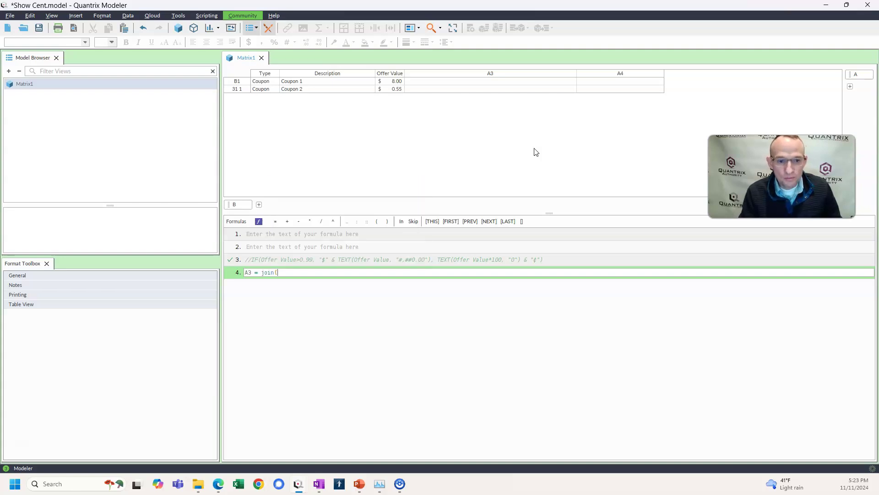
pyautogui.write('list(Type,')
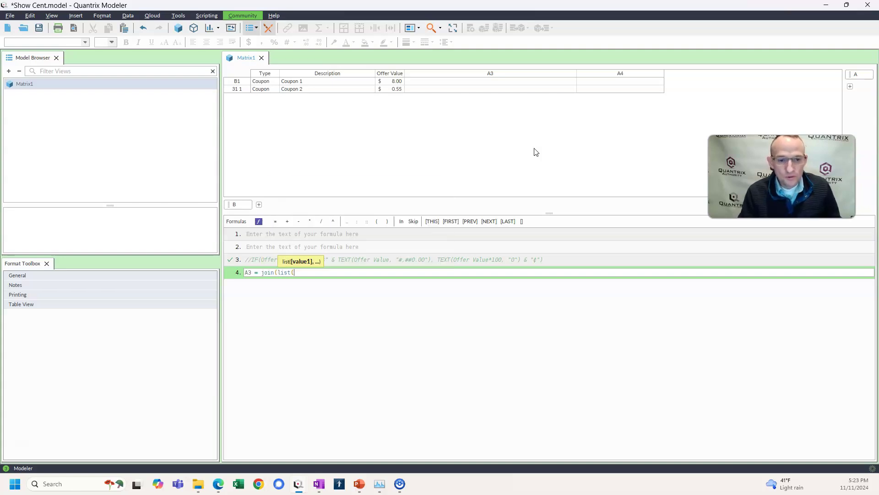
pyautogui.click(266, 77)
pyautogui.write(', Description,')
pyautogui.click(292, 77)
pyautogui.write(',')
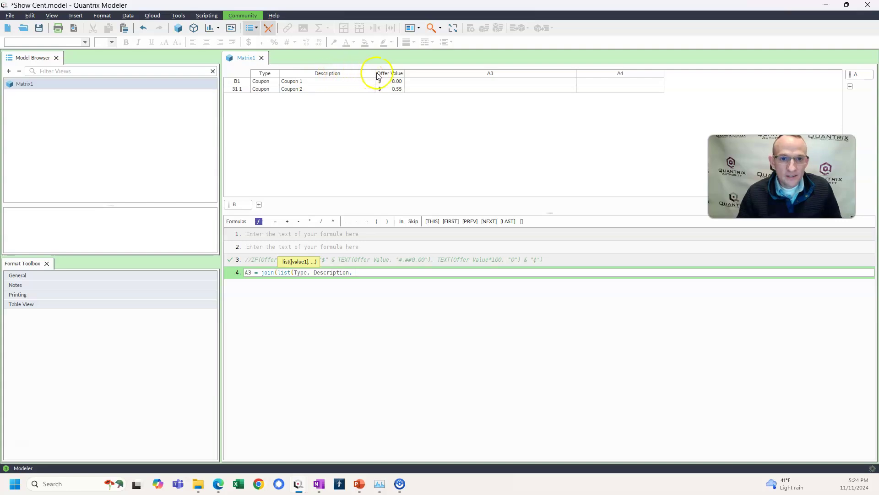
pyautogui.click(383, 74)
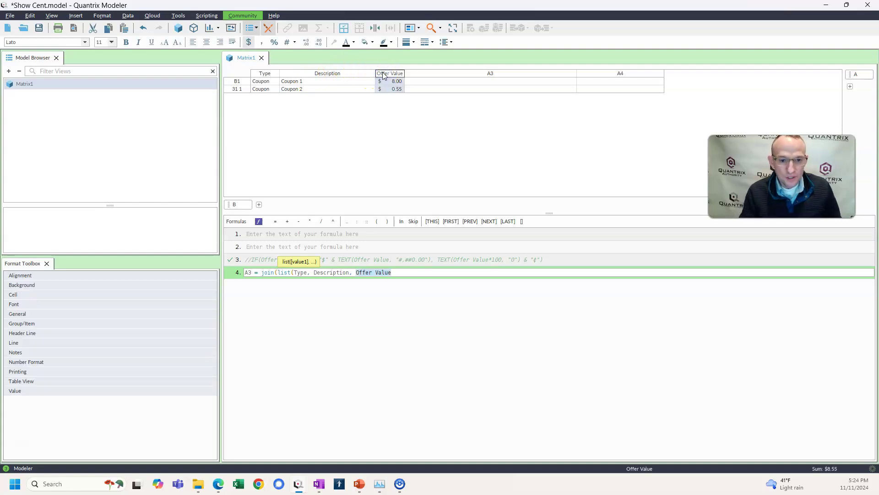
pyautogui.write('),"|")')
pyautogui.press('Return')
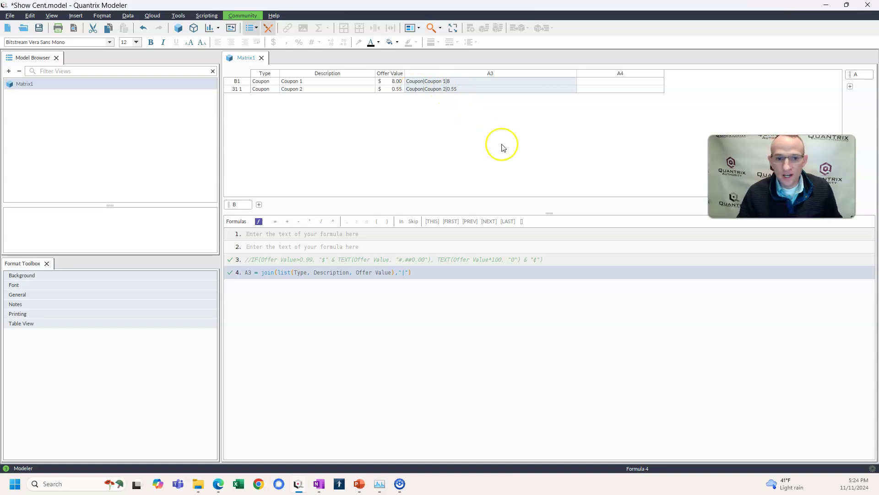
# Step: Start a formula for A4 with an if function whose condition is Offer Value > .99
pyautogui.click(641, 74)
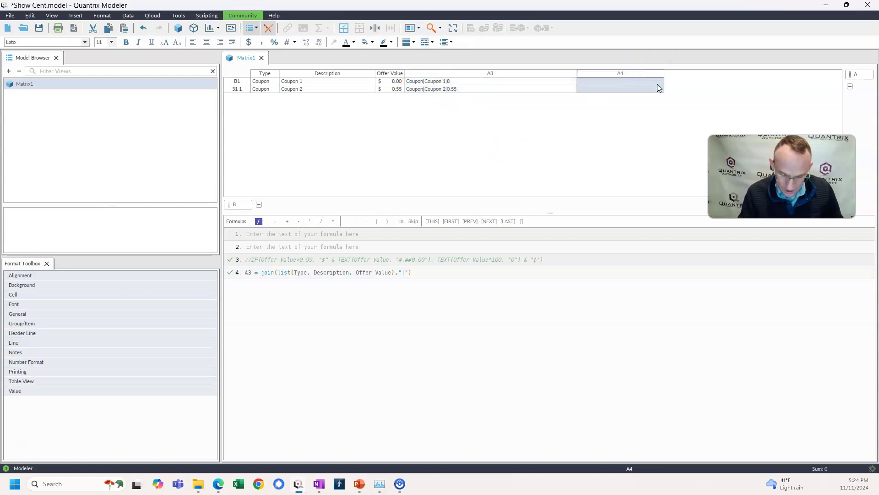
pyautogui.write('= ')
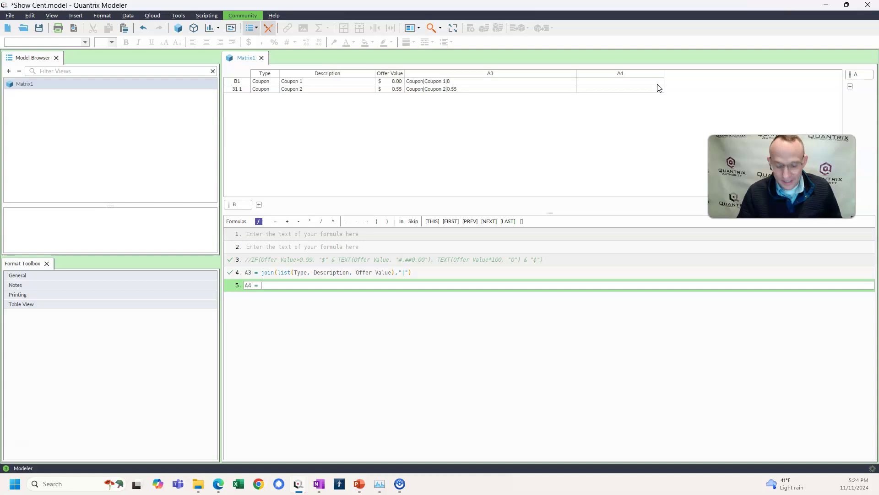
pyautogui.write('if(offe')
pyautogui.press('Return')
pyautogui.write('>')
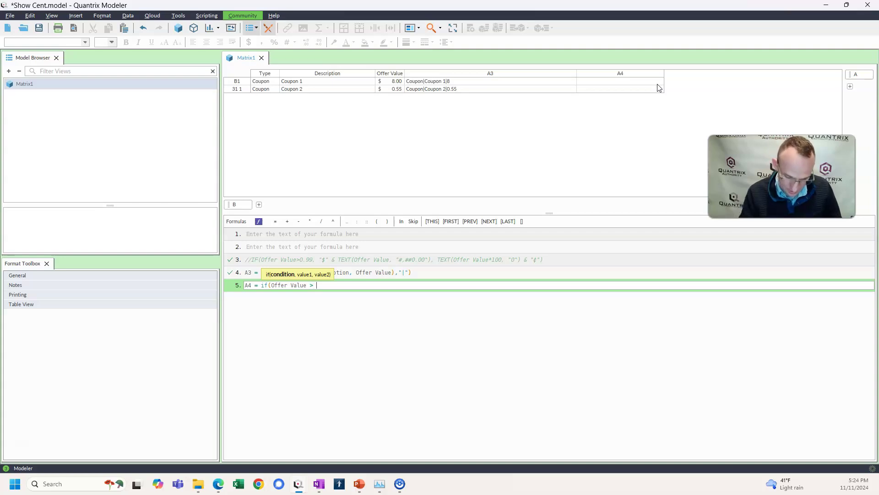
pyautogui.write(' .99')
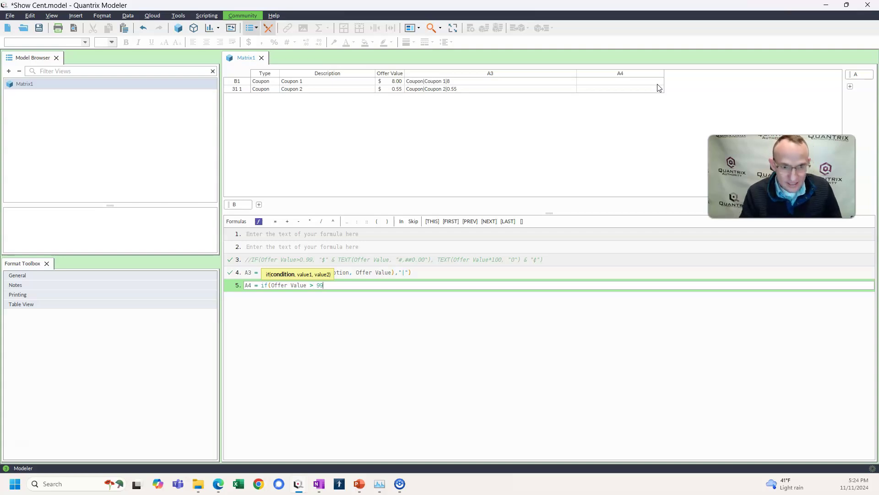
pyautogui.write(',')
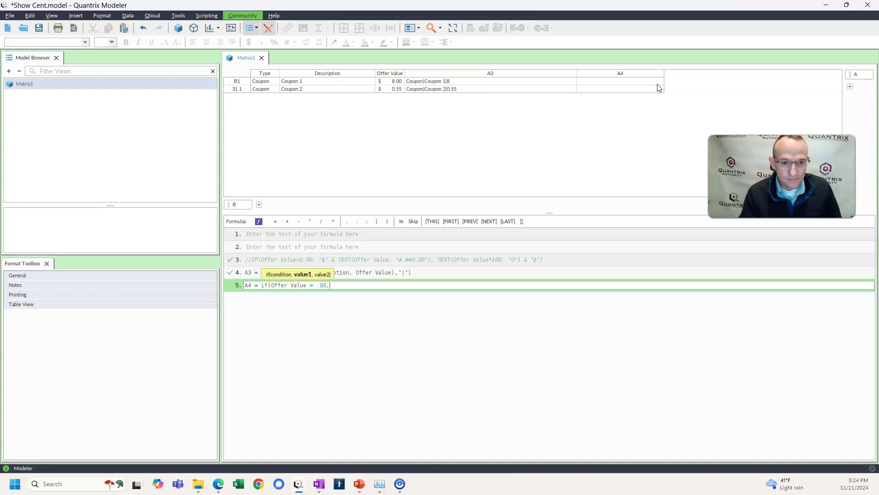
# Step: Enter "$" & Text(Offer Value, "#,##0.00") as the true result in the A4 if formula
pyautogui.write(' "$" & Text(')
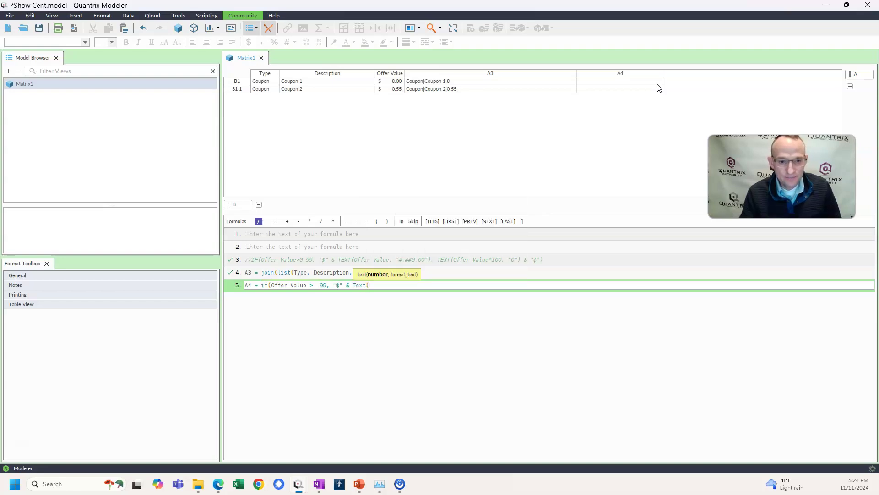
pyautogui.write('Offer Value')
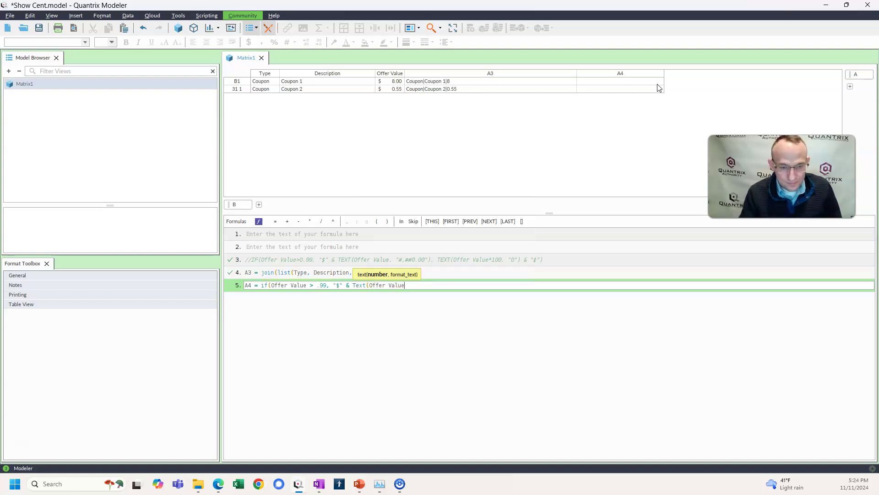
pyautogui.write(',')
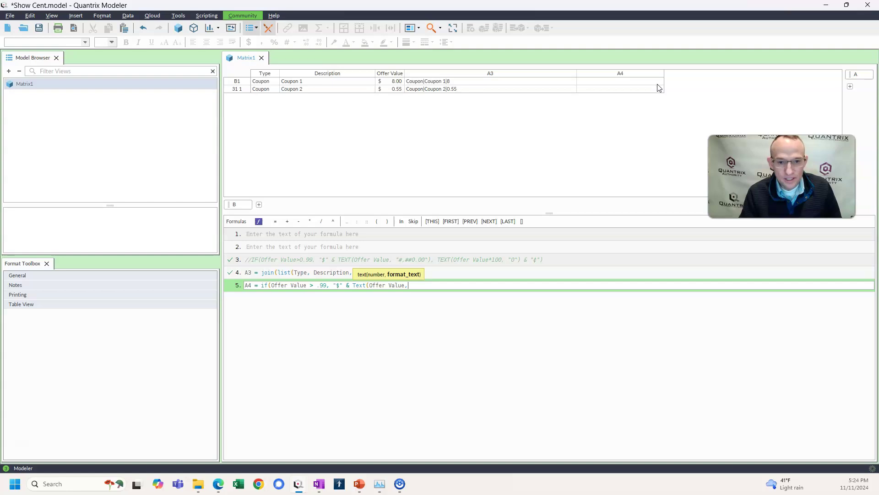
pyautogui.write(' "#,##0')
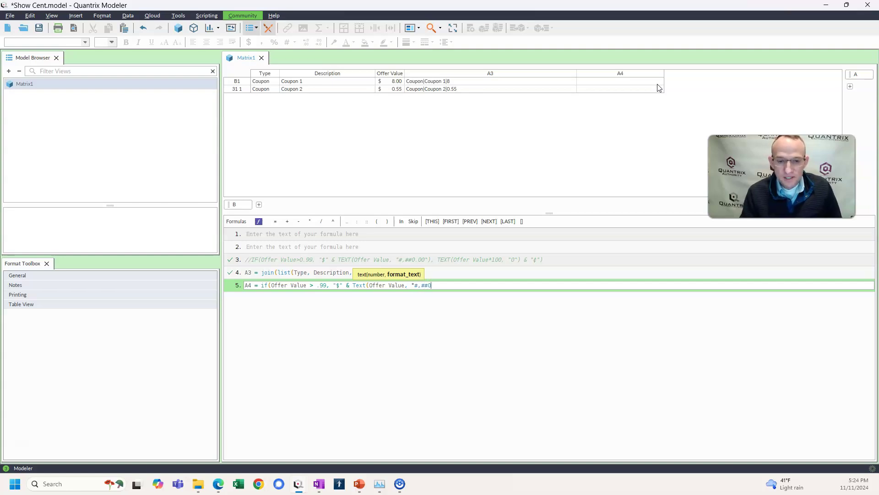
pyautogui.write('.00')
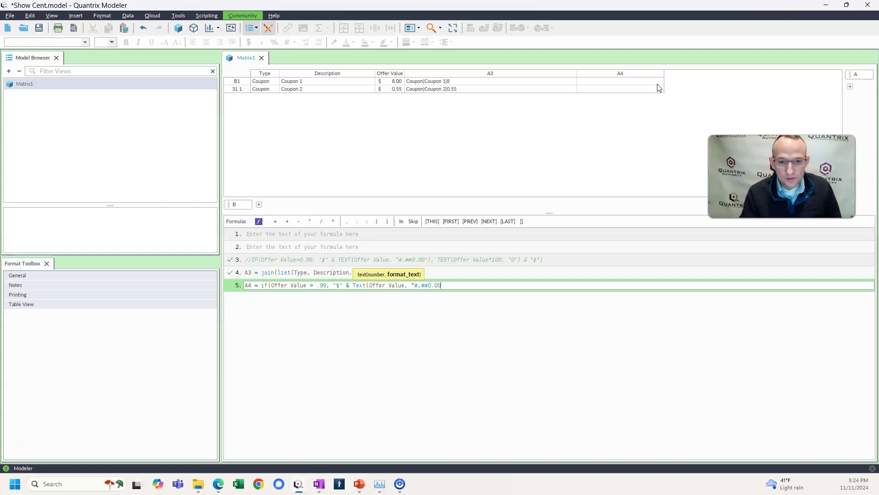
pyautogui.write('"),')
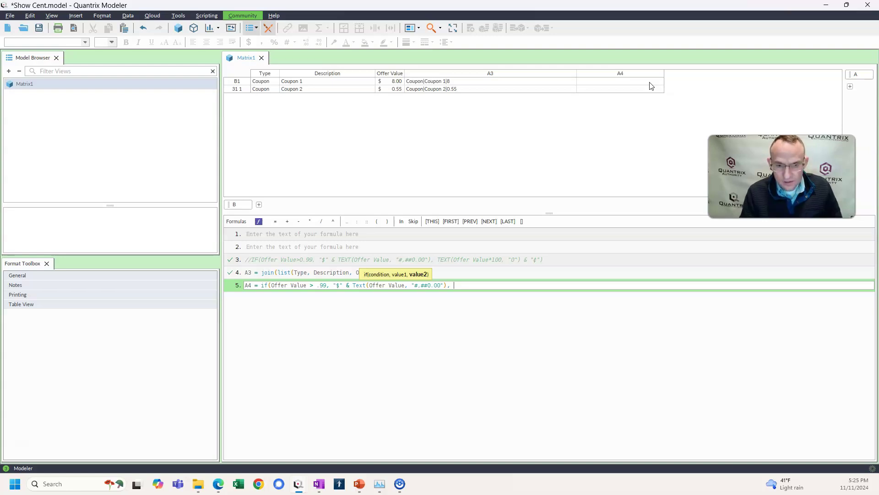
# Step: Complete the A4 formula with the false result text(Offer Value * 100, "0") & "¢" and check both coupons' A4 cells
pyautogui.write('text(offer Value * 100')
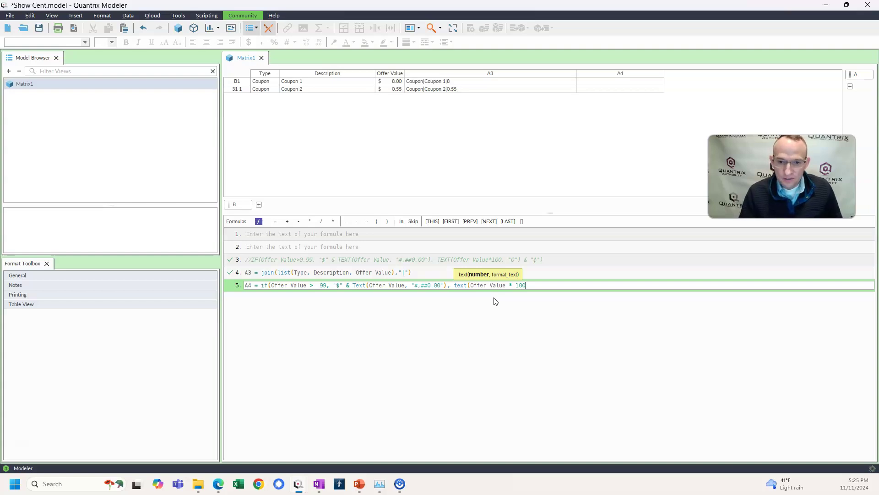
pyautogui.write(', ')
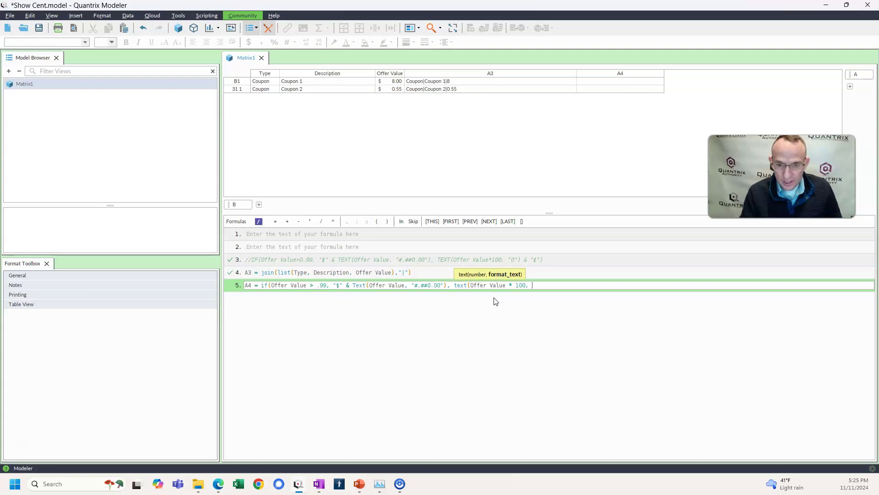
pyautogui.write('"0")')
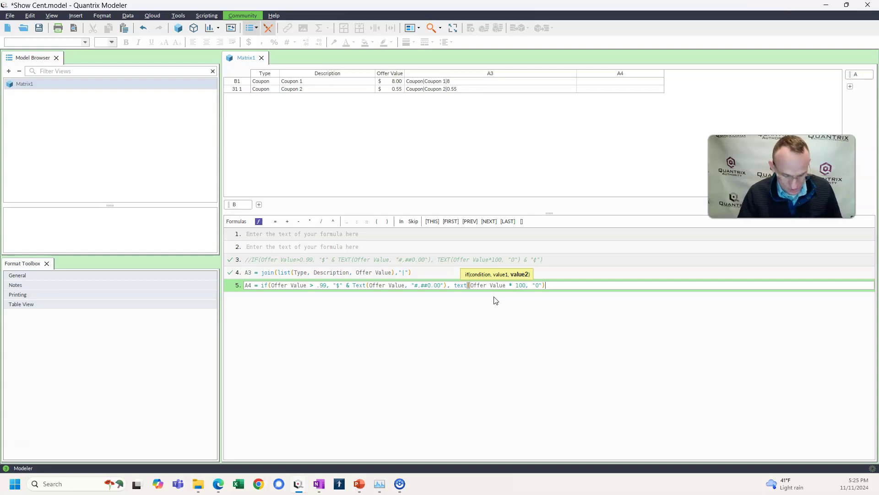
pyautogui.write(' & "¢")')
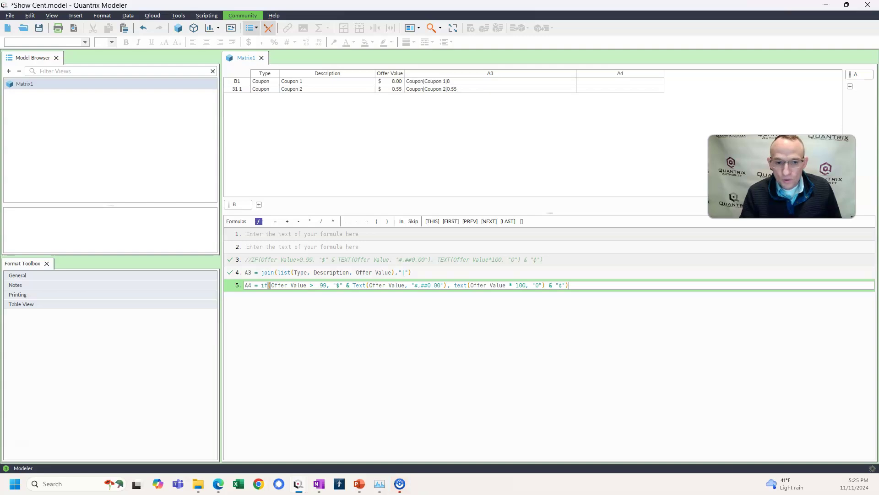
pyautogui.press('Return')
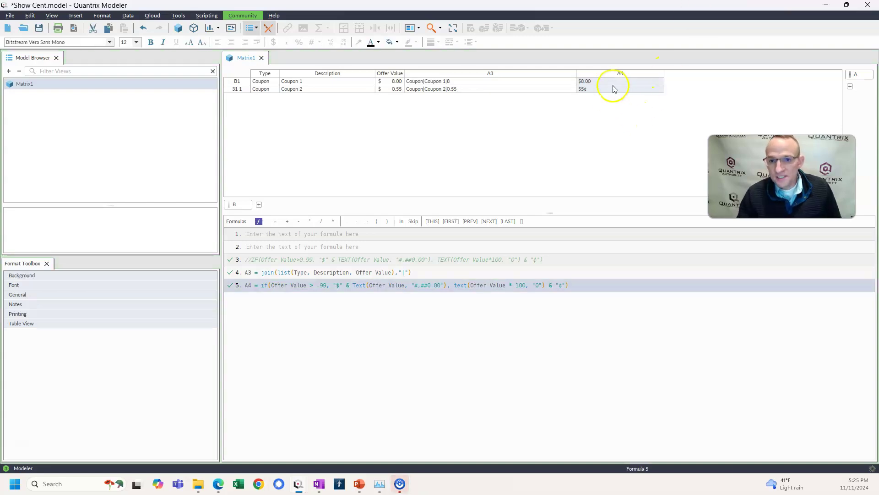
pyautogui.click(597, 90)
pyautogui.click(591, 82)
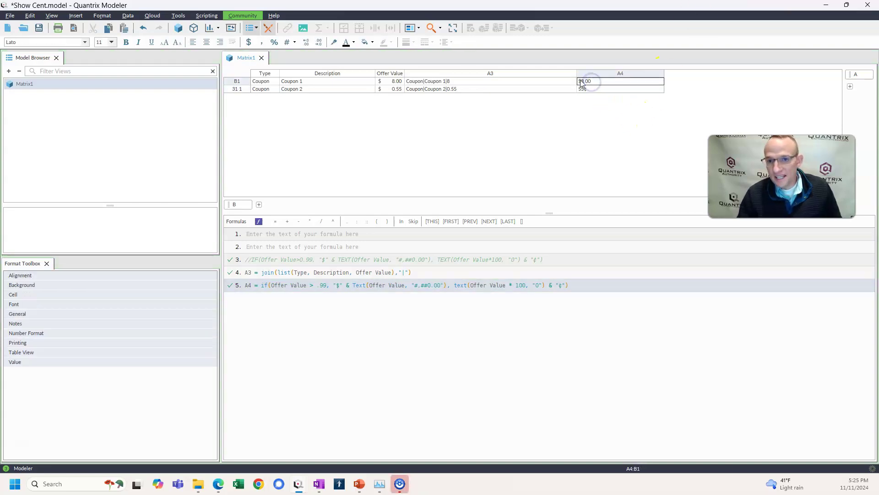
# Step: Try the A4 formula without the * 100 multiplier, check Coupon 2's A4 cell, and undo the removal
pyautogui.click(511, 285)
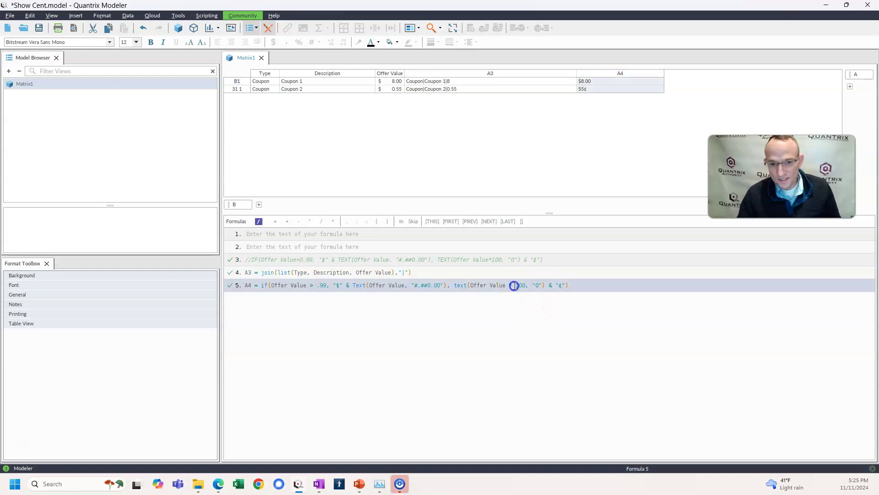
pyautogui.hotkey('shift', 'Right')
pyautogui.hotkey('shift', 'Right')
pyautogui.hotkey('shift', 'Right')
pyautogui.hotkey('shift', 'Right')
pyautogui.hotkey('shift', 'Right')
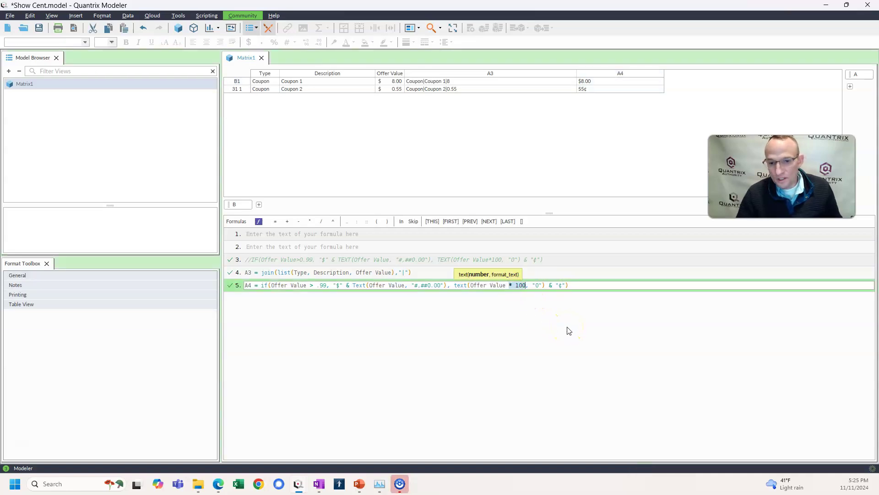
pyautogui.press('Delete')
pyautogui.press('Return')
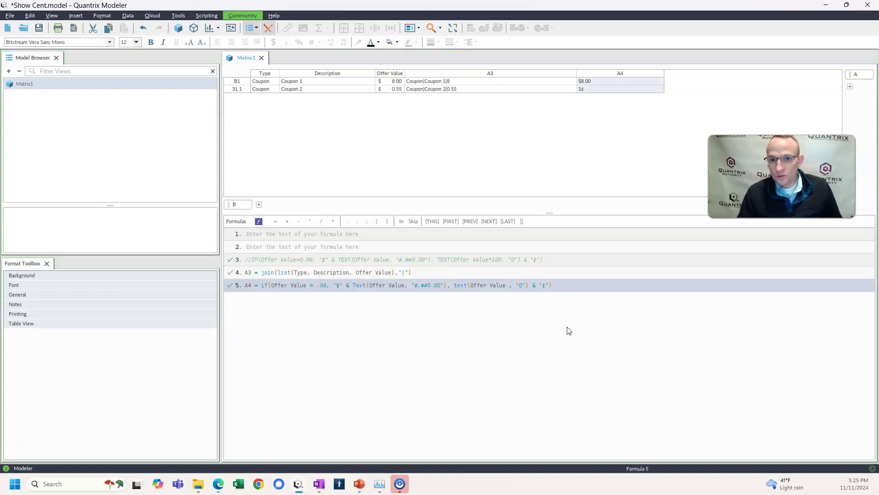
pyautogui.click(585, 89)
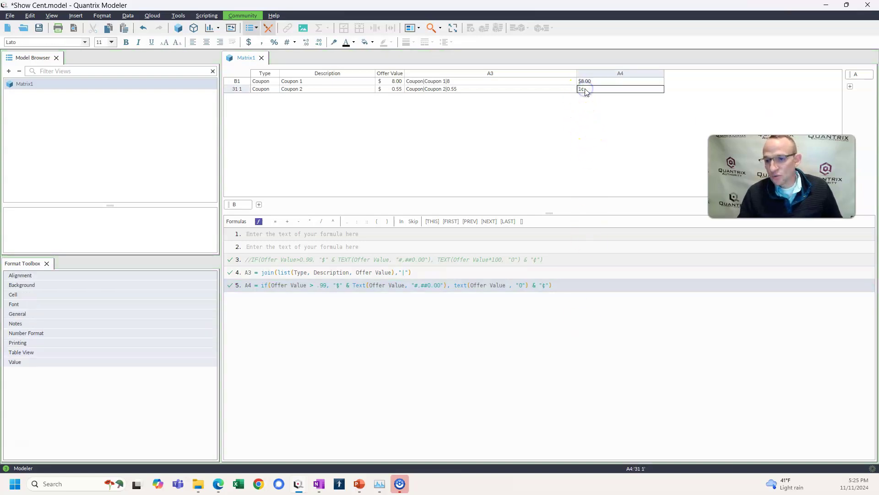
pyautogui.hotkey('ctrl', 'z')
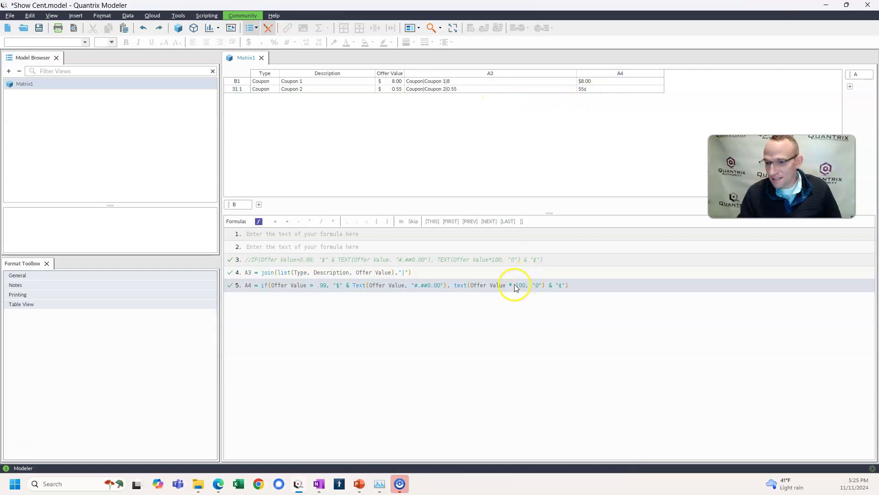
# Step: Replace Offer Value in the A3 join formula with a copy of A4's whole if expression and check both A3 cells
pyautogui.click(258, 285)
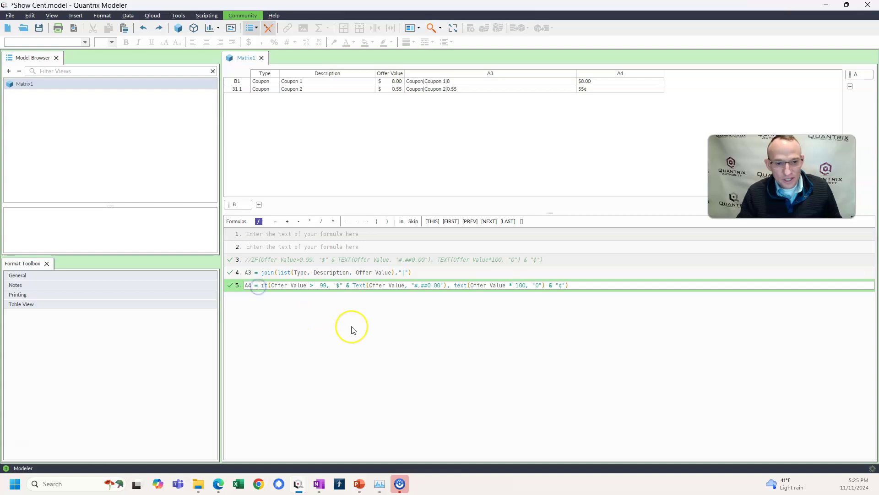
pyautogui.hotkey('shift', 'End')
pyautogui.hotkey('ctrl', 'c')
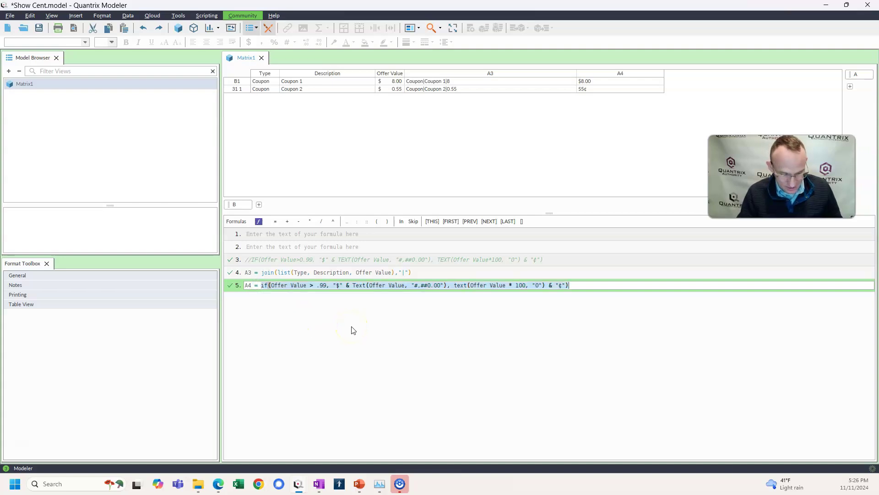
pyautogui.click(357, 272)
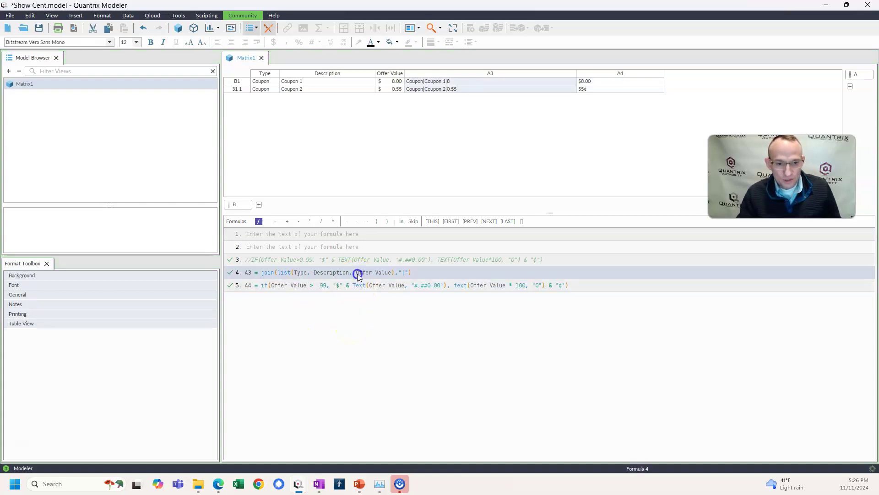
pyautogui.hotkey('ctrl', 'shift', 'Right')
pyautogui.hotkey('ctrl', 'shift', 'Right')
pyautogui.hotkey('ctrl', 'v')
pyautogui.press('Return')
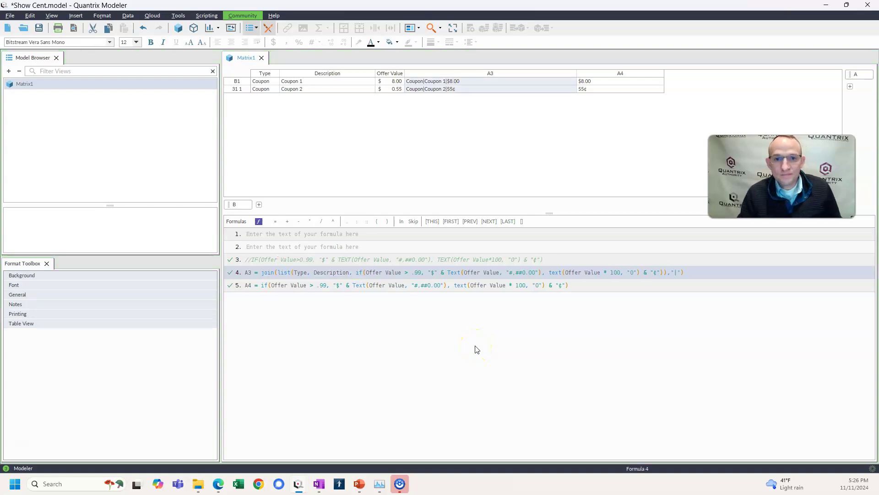
pyautogui.click(443, 90)
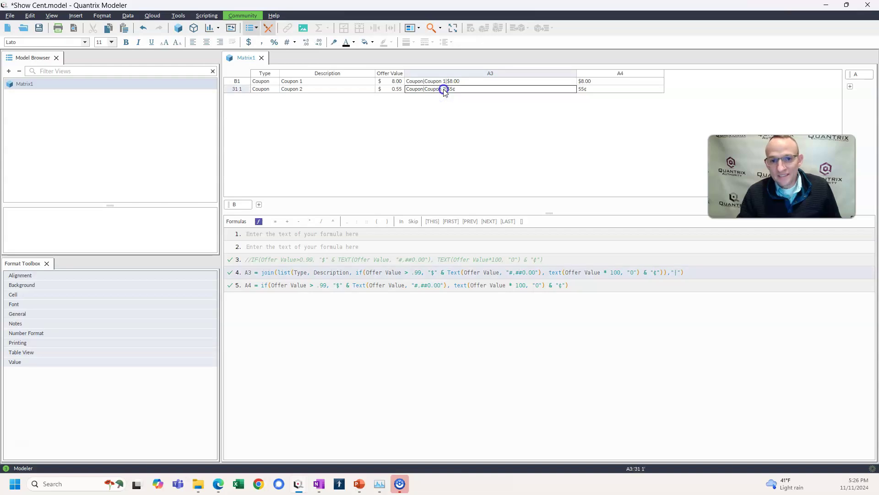
pyautogui.click(461, 82)
pyautogui.click(461, 91)
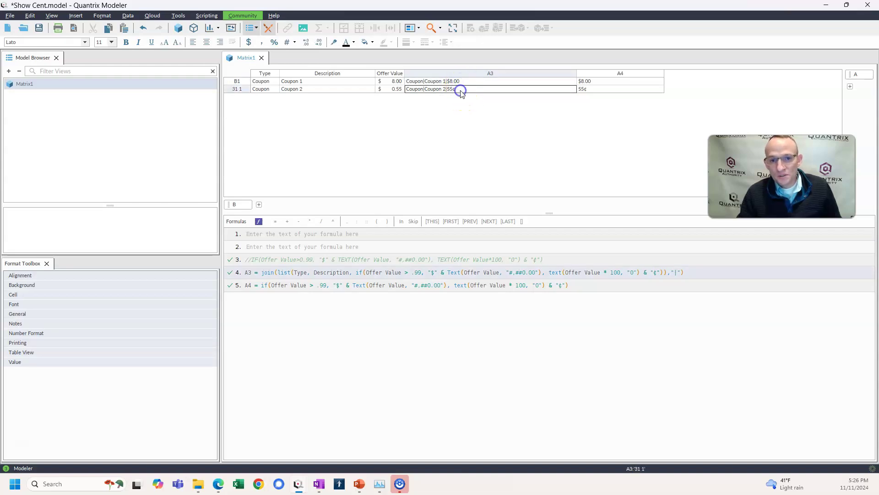
# Step: Set Coupon 2's Offer Value to .99 and check its formatted value in A4
pyautogui.click(392, 92)
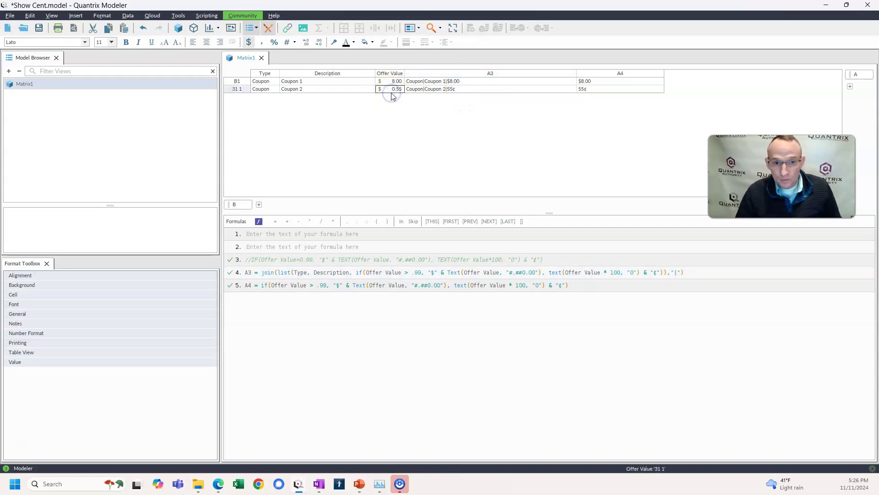
pyautogui.write('.99')
pyautogui.press('Return')
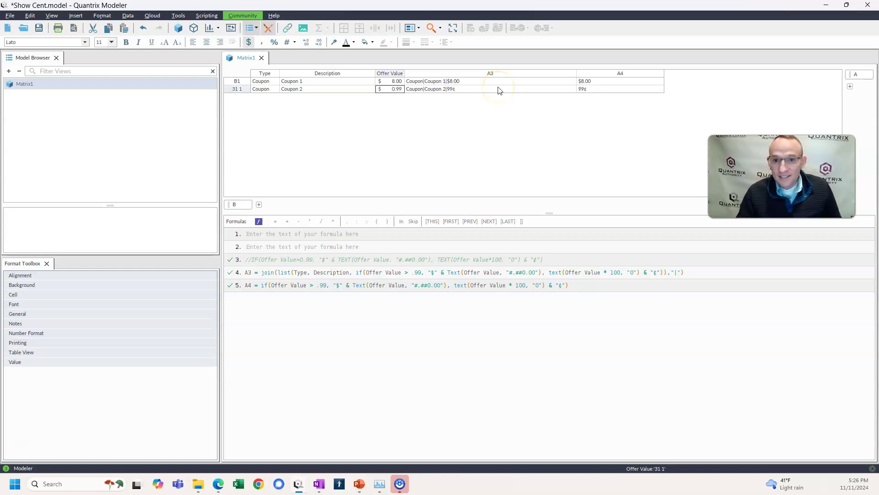
pyautogui.click(600, 91)
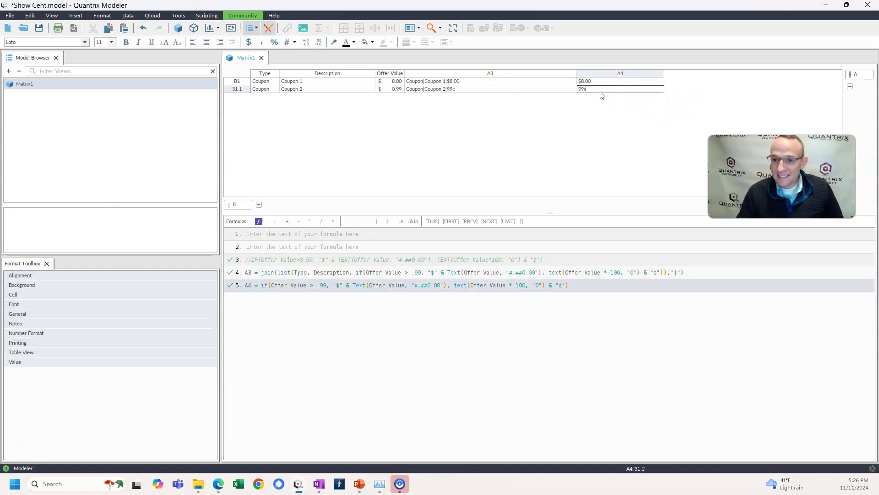